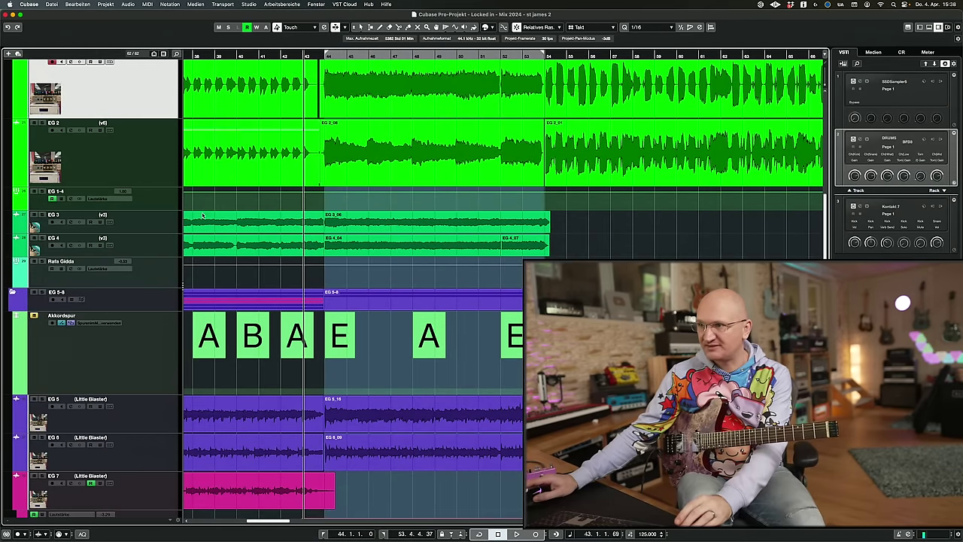
Narrow the track list and bring bars 44 to 54 of the guitar tracks into view.
drag(183, 183, 146, 183)
scroll(320, 259, right, 3)
scroll(320, 259, right, 3)
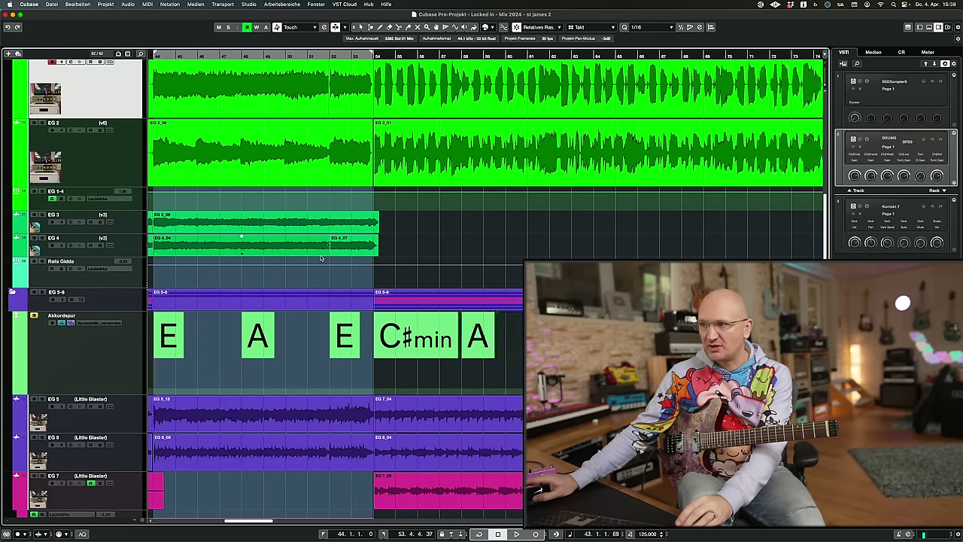
scroll(321, 259, left, 3)
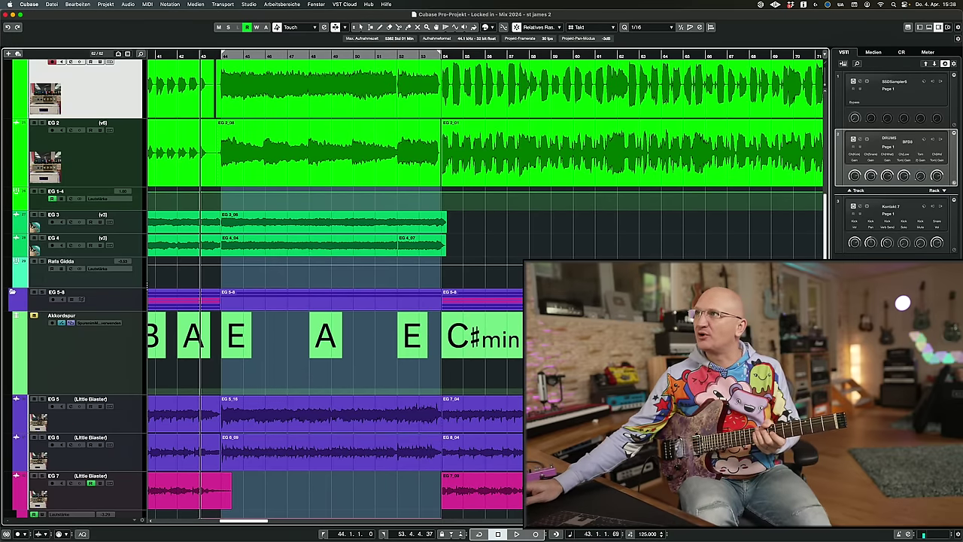
Adjust Gain II in the St. James amp plug-in, switch the amp model to EL34 and adjust its Gain II.
key(e)
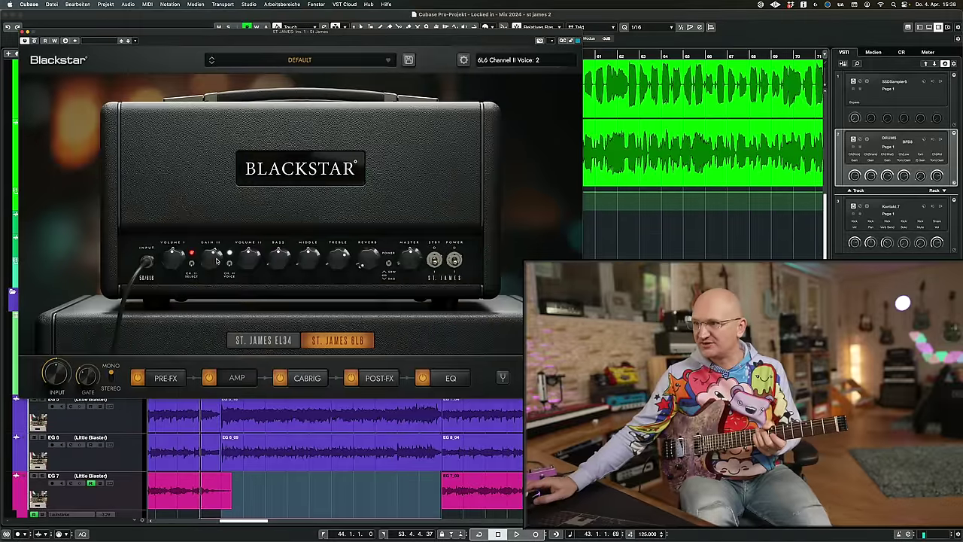
drag(212, 261, 213, 242)
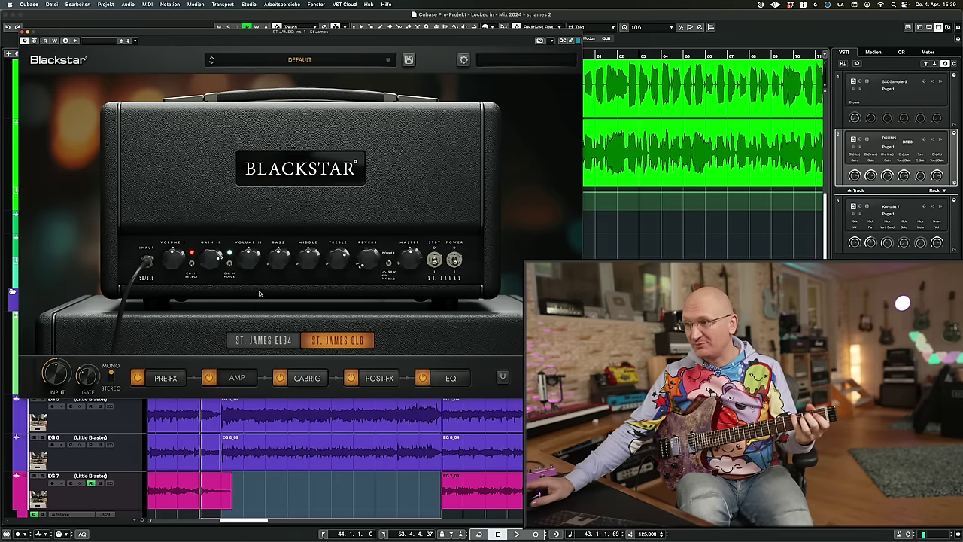
click(264, 339)
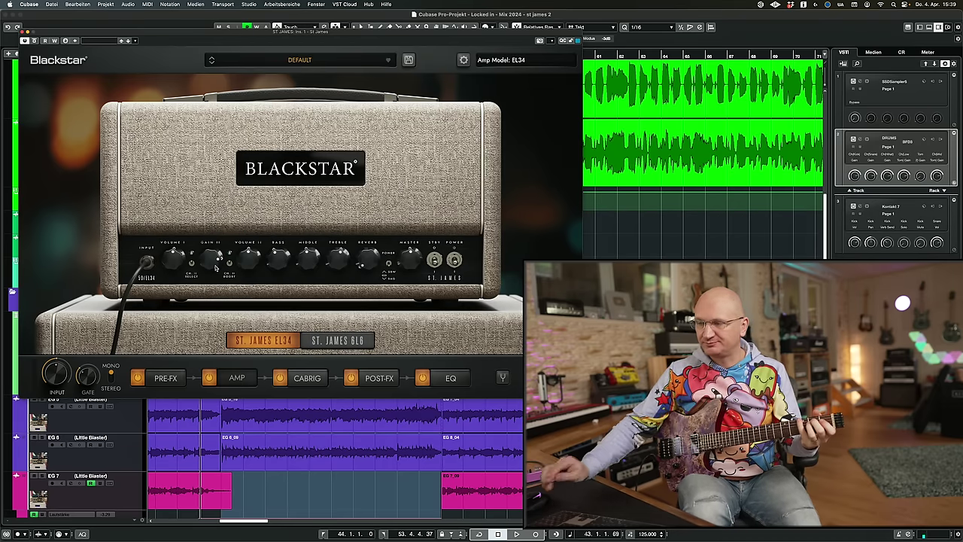
drag(217, 267, 213, 245)
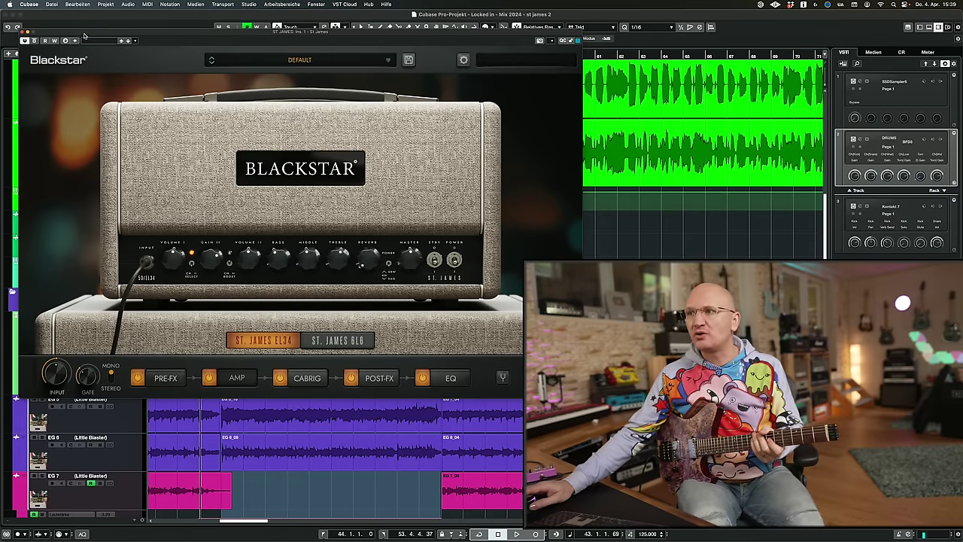
key(super+w)
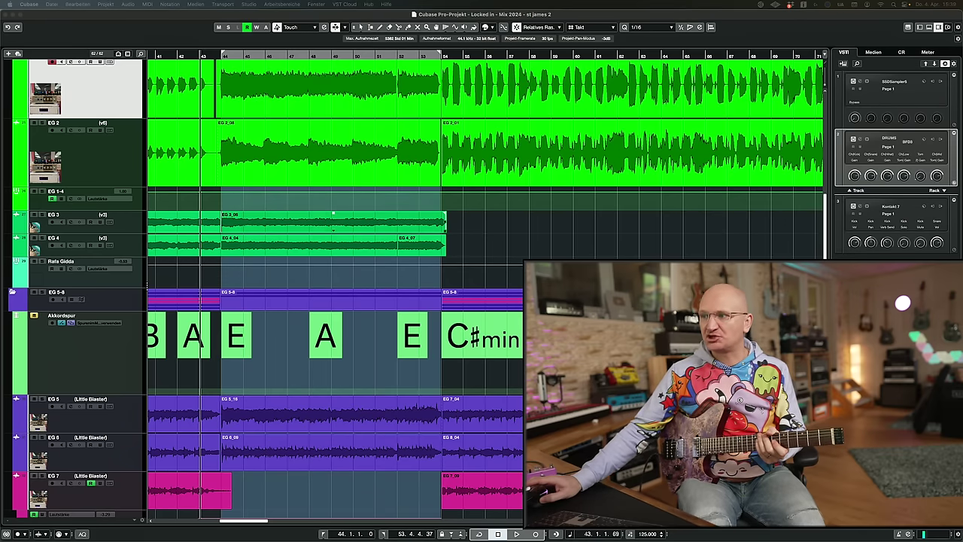
Play the project from bar 35.
scroll(497, 267, left, 5)
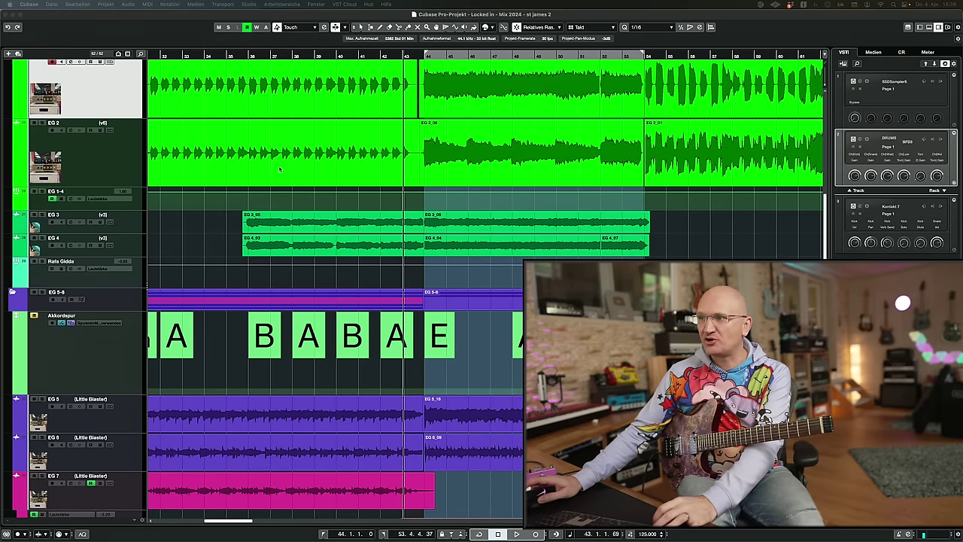
click(227, 55)
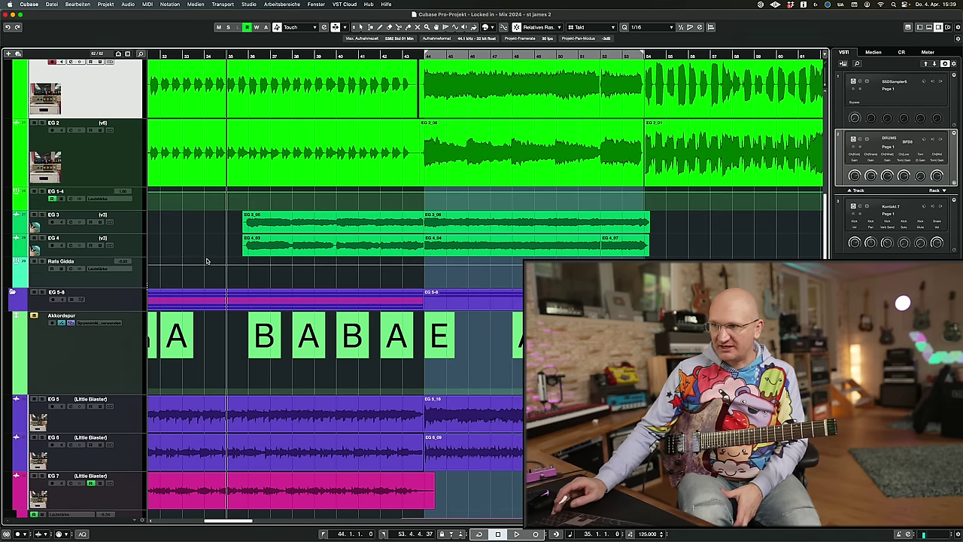
key(space)
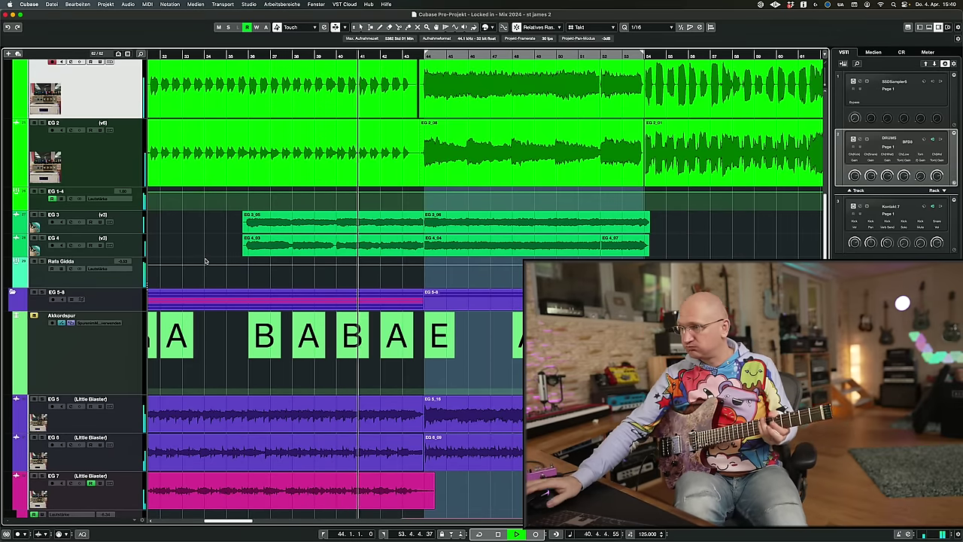
Select the Solo 2 (D) track while the song plays, and stop playback after the solo section.
scroll(484, 347, down, 10)
scroll(483, 348, up, 5)
scroll(483, 348, down, 8)
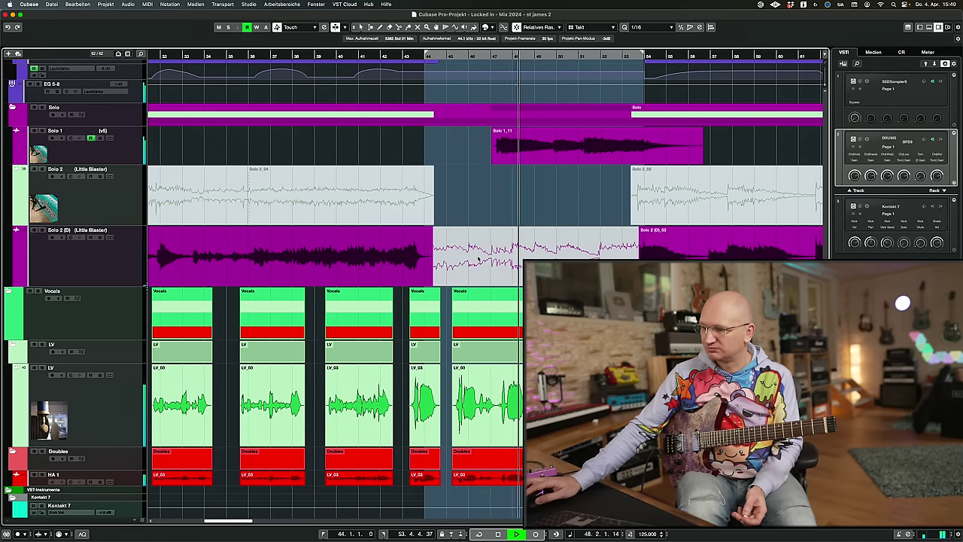
click(134, 257)
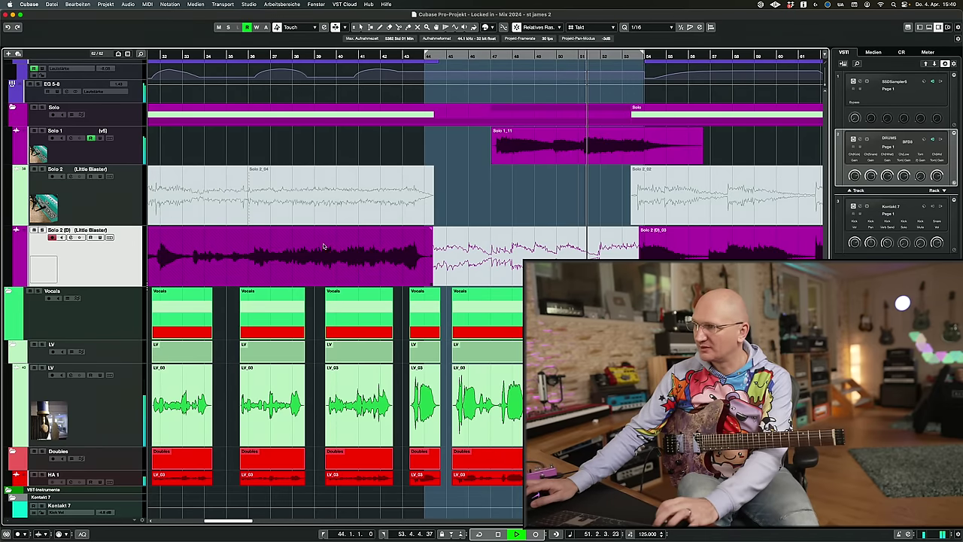
scroll(324, 246, right, 6)
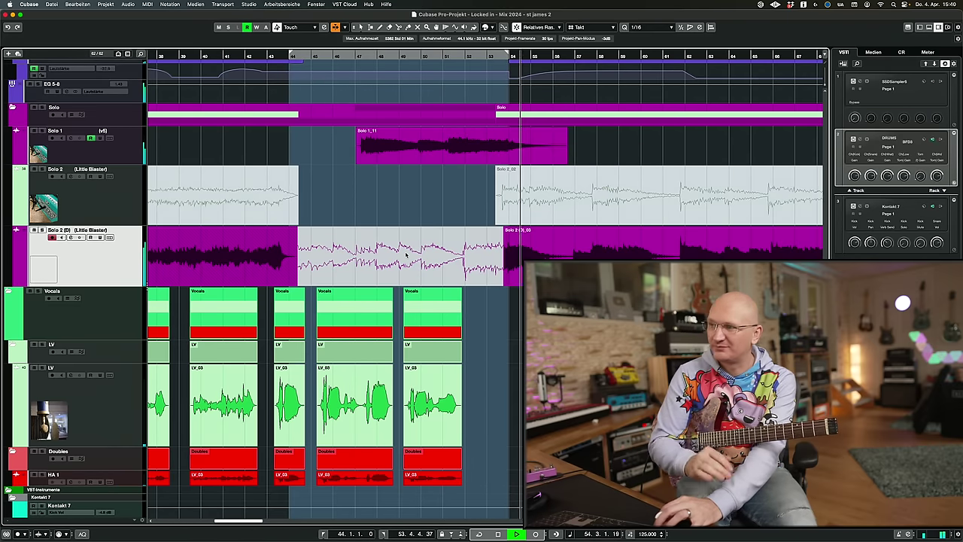
key(space)
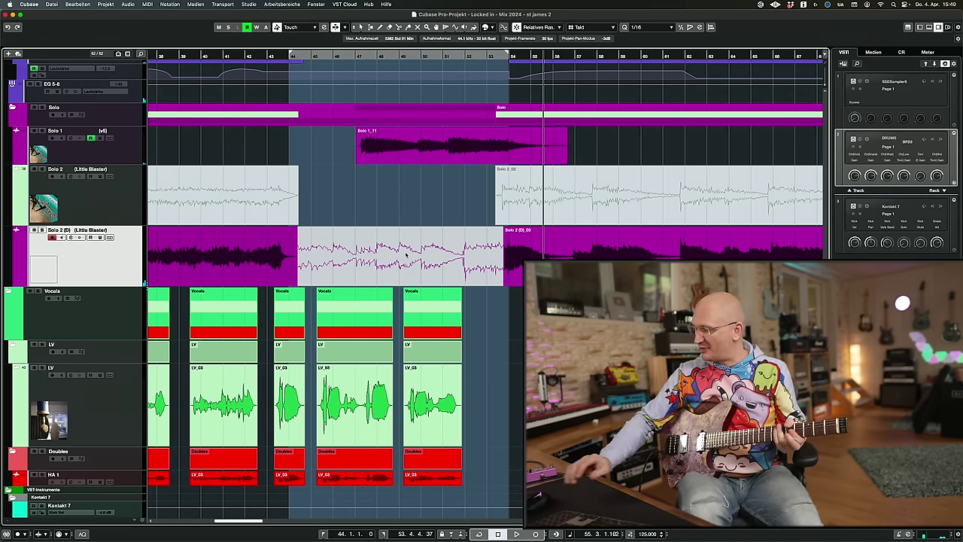
Check the Cubase channel's sends in the UA Console, and reopen the St. James amp plug-in.
scroll(406, 256, up, 10)
key(F3)
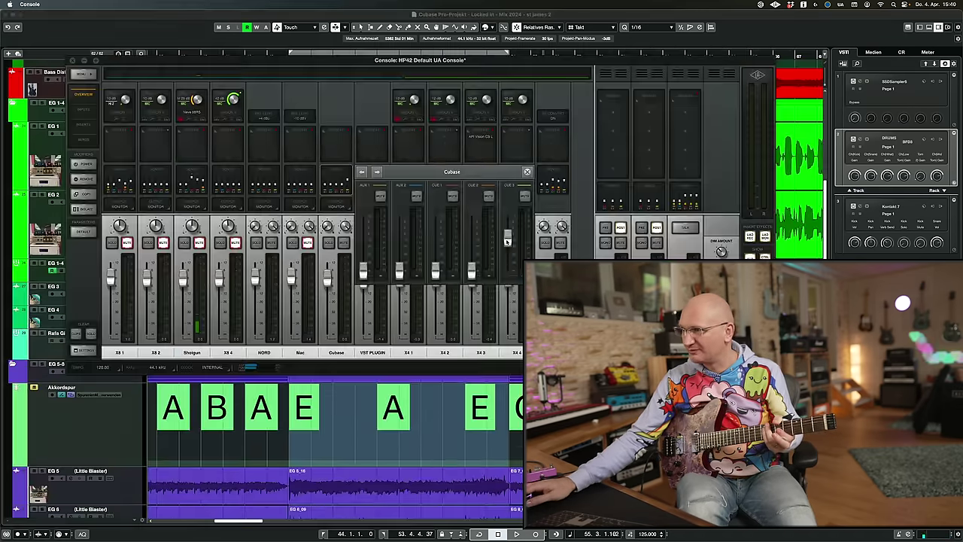
key(F3)
scroll(442, 292, up, 3)
scroll(442, 292, down, 3)
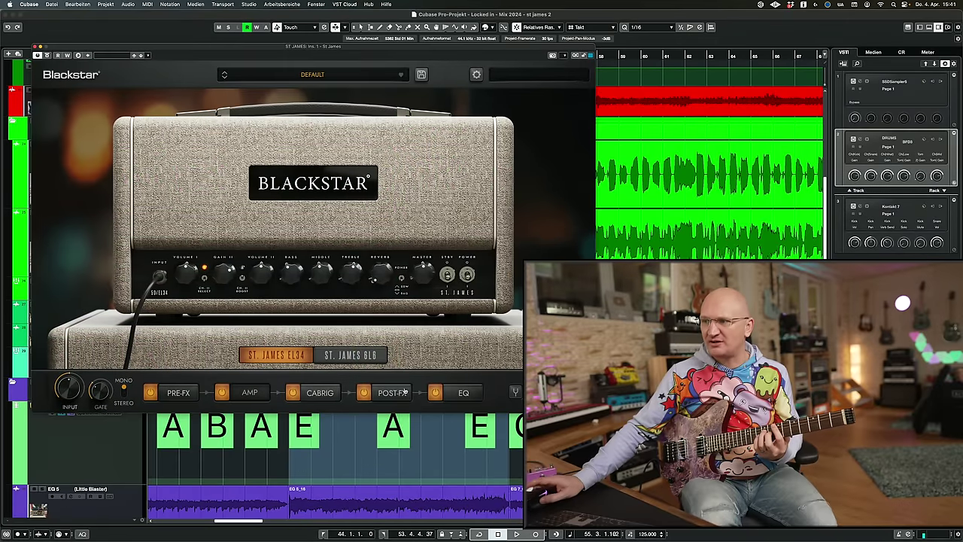
Switch off the Reverb and Delay pedals in the amp plug-in's Post-FX section.
click(392, 392)
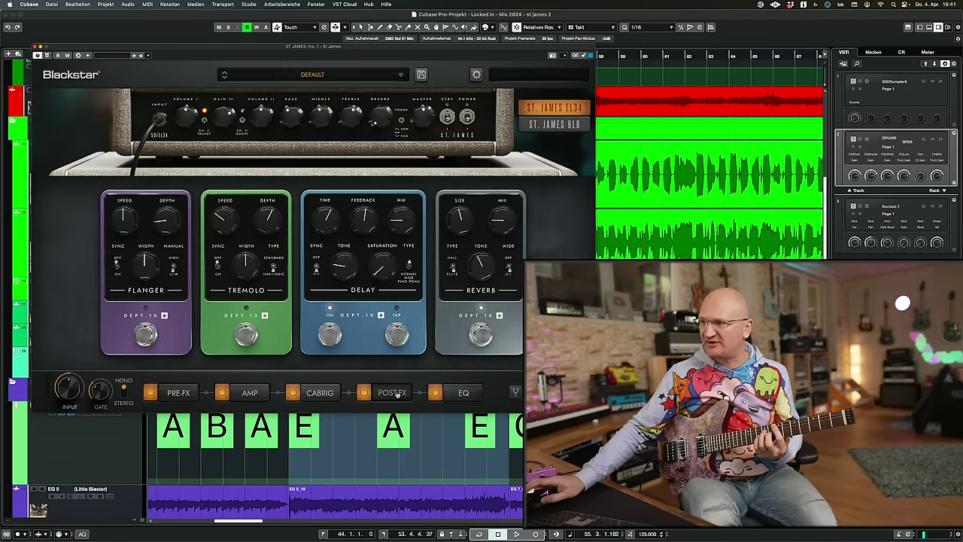
click(481, 336)
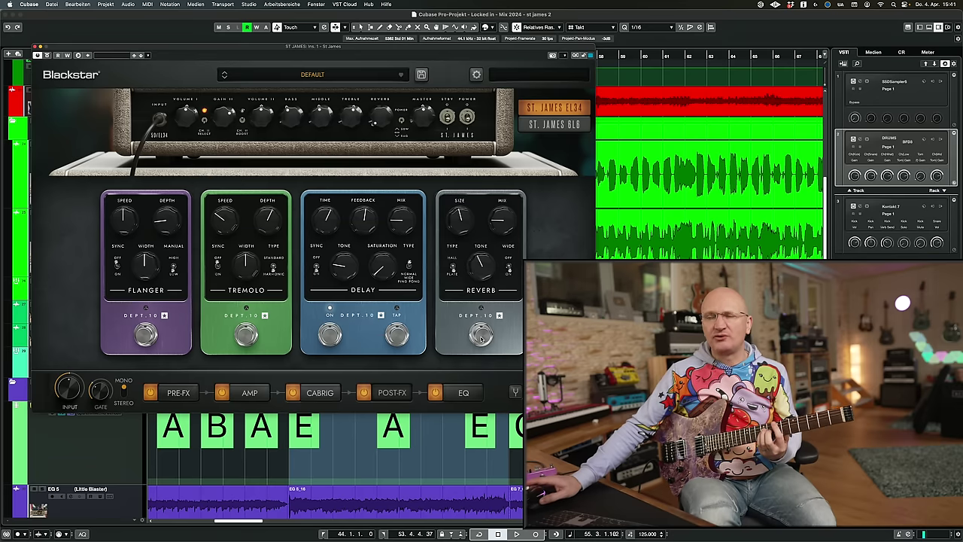
click(332, 336)
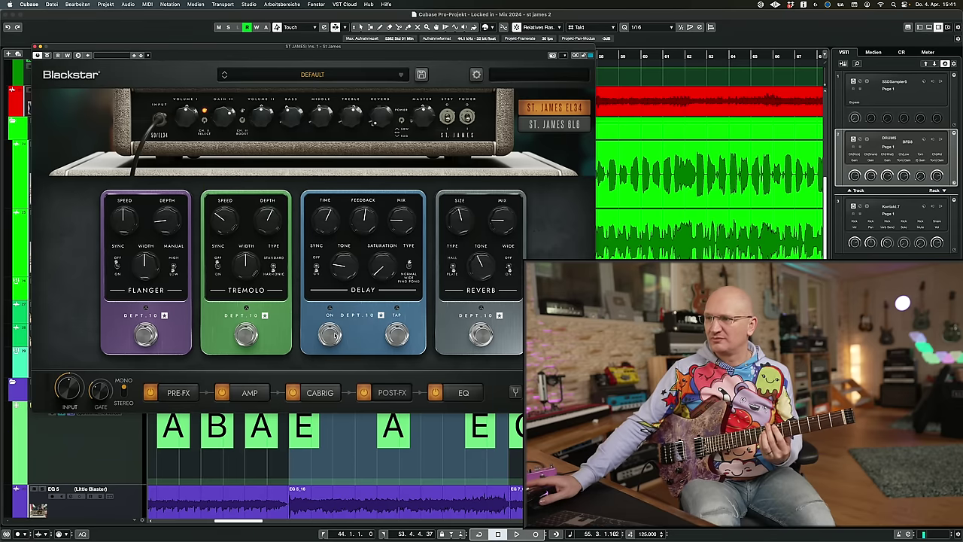
click(326, 340)
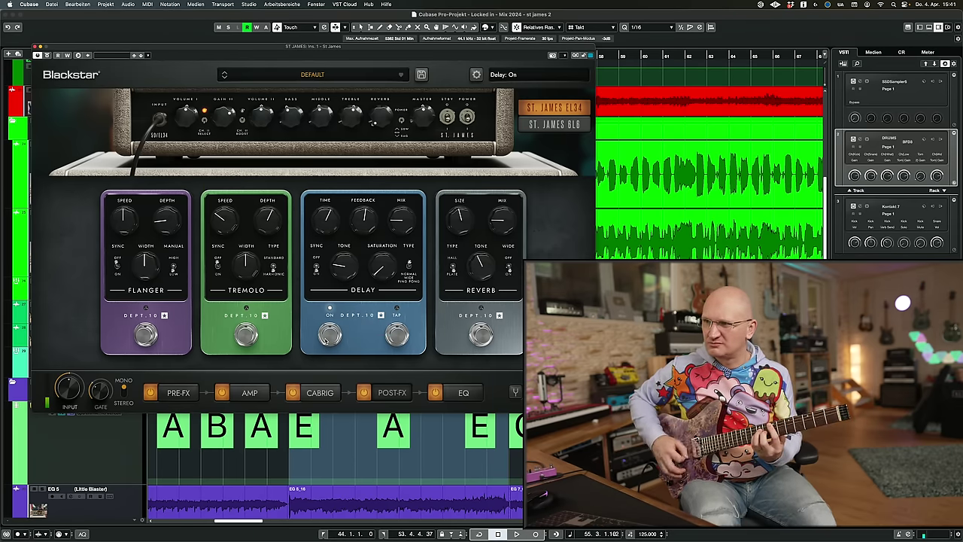
click(327, 340)
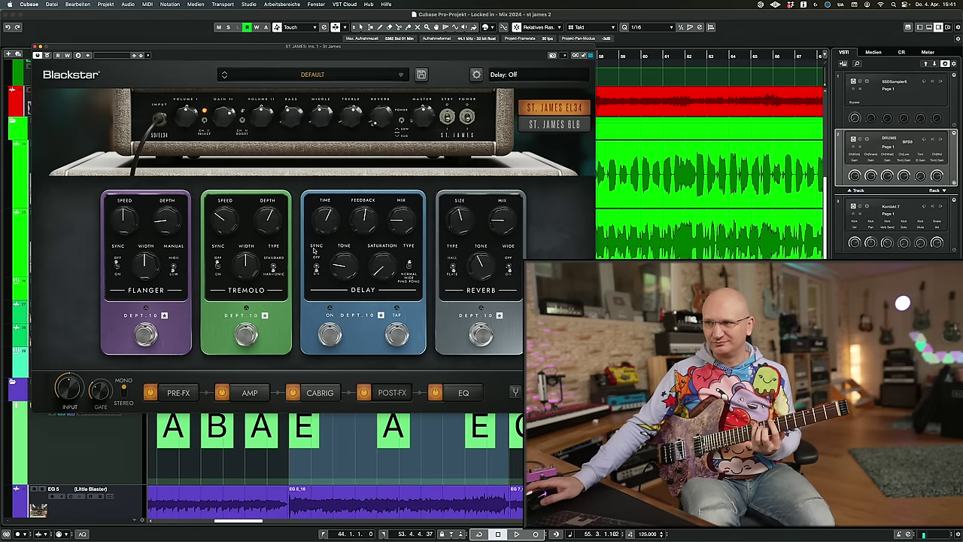
Review the plug-in's CabRig, Pre-FX and Post-FX sections, and return to the amp head.
click(319, 394)
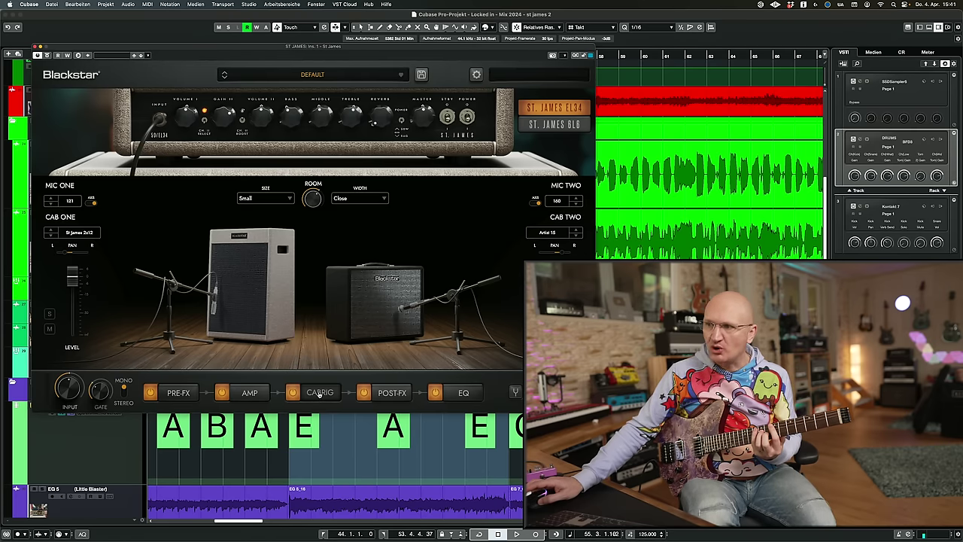
click(250, 393)
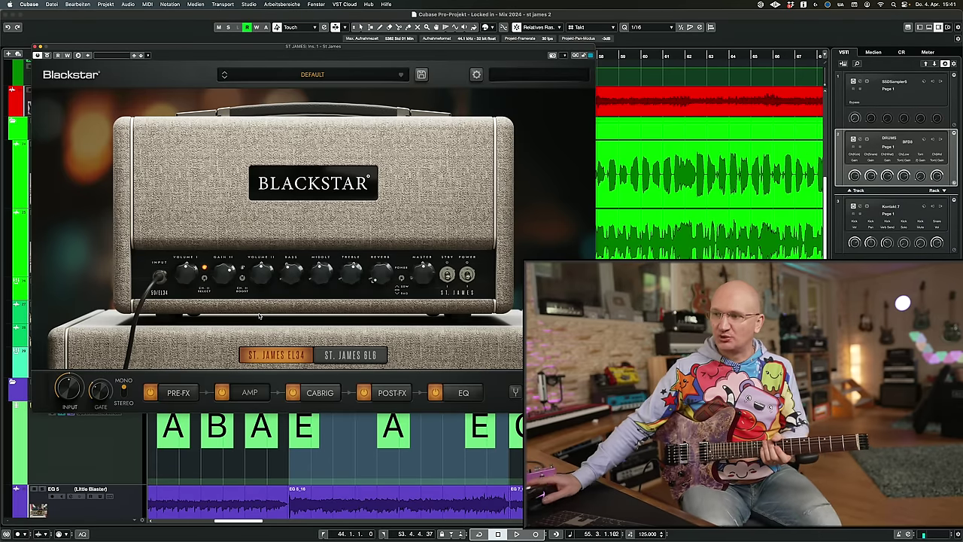
scroll(323, 350, down, 5)
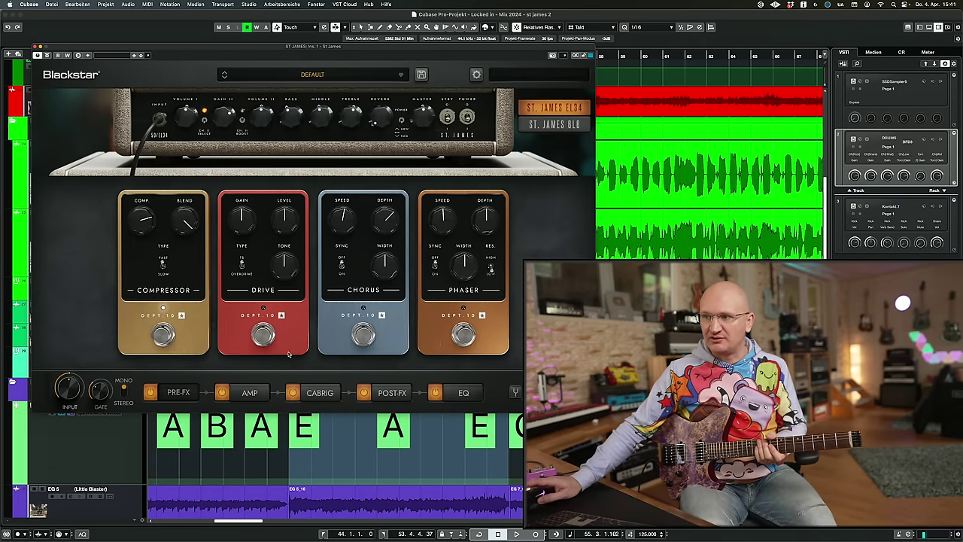
click(389, 395)
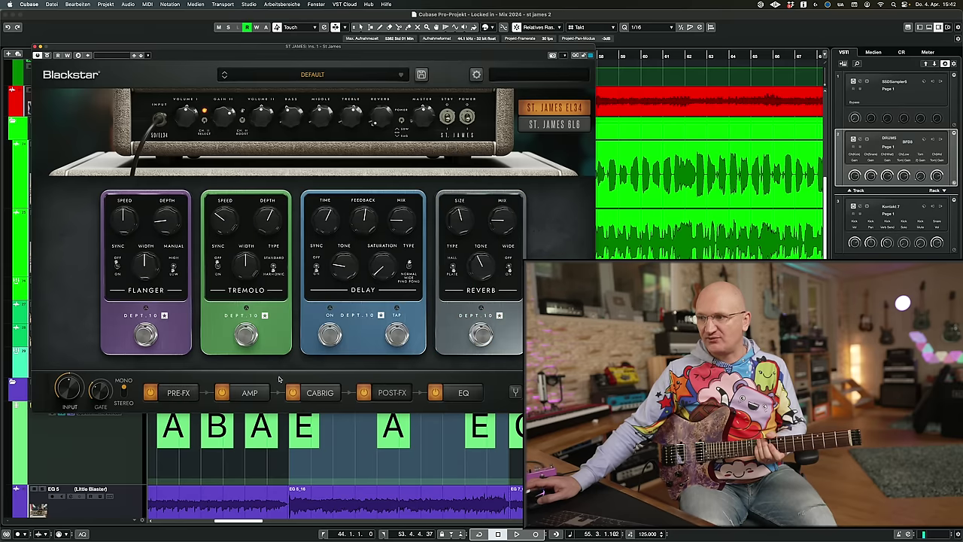
click(186, 394)
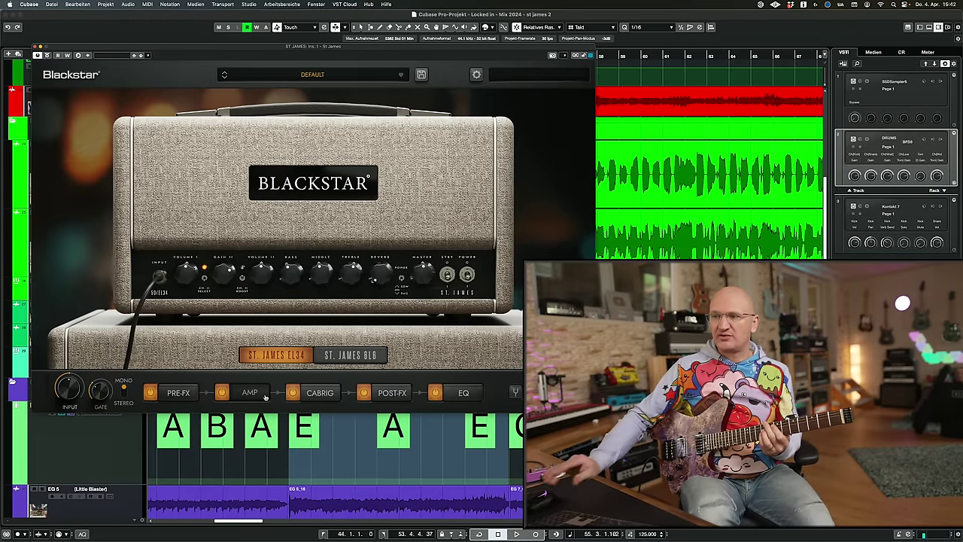
Try the boost on the EL34's Channel II and return the channel voice to 1.
drag(239, 279, 225, 269)
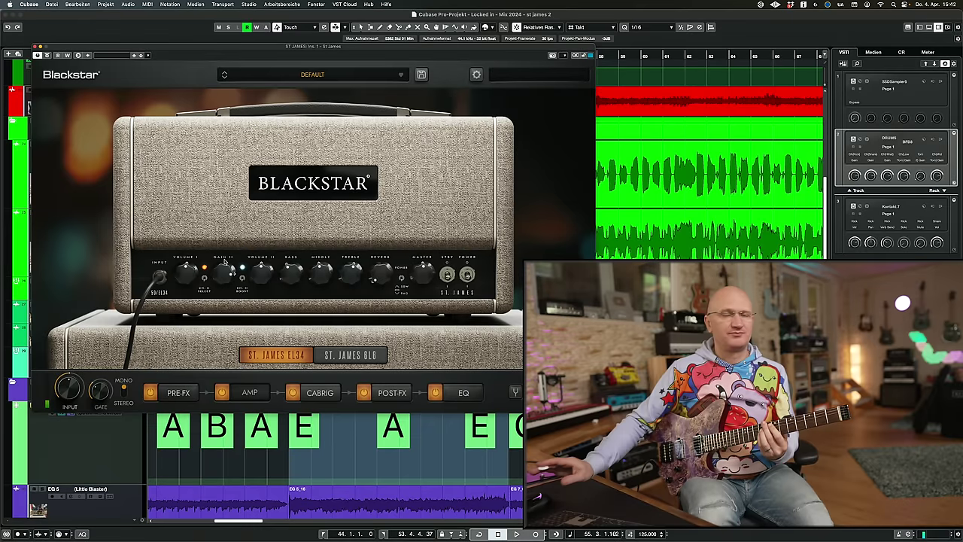
click(241, 280)
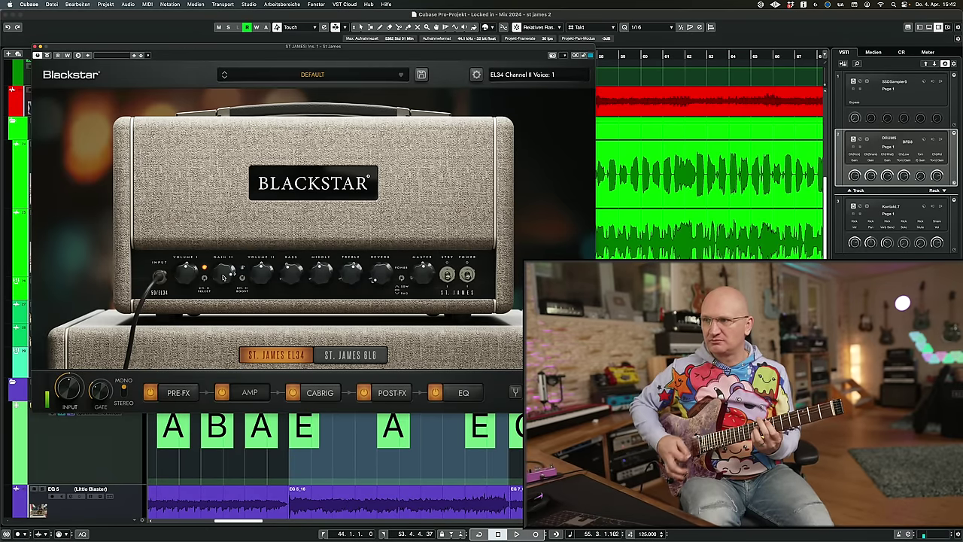